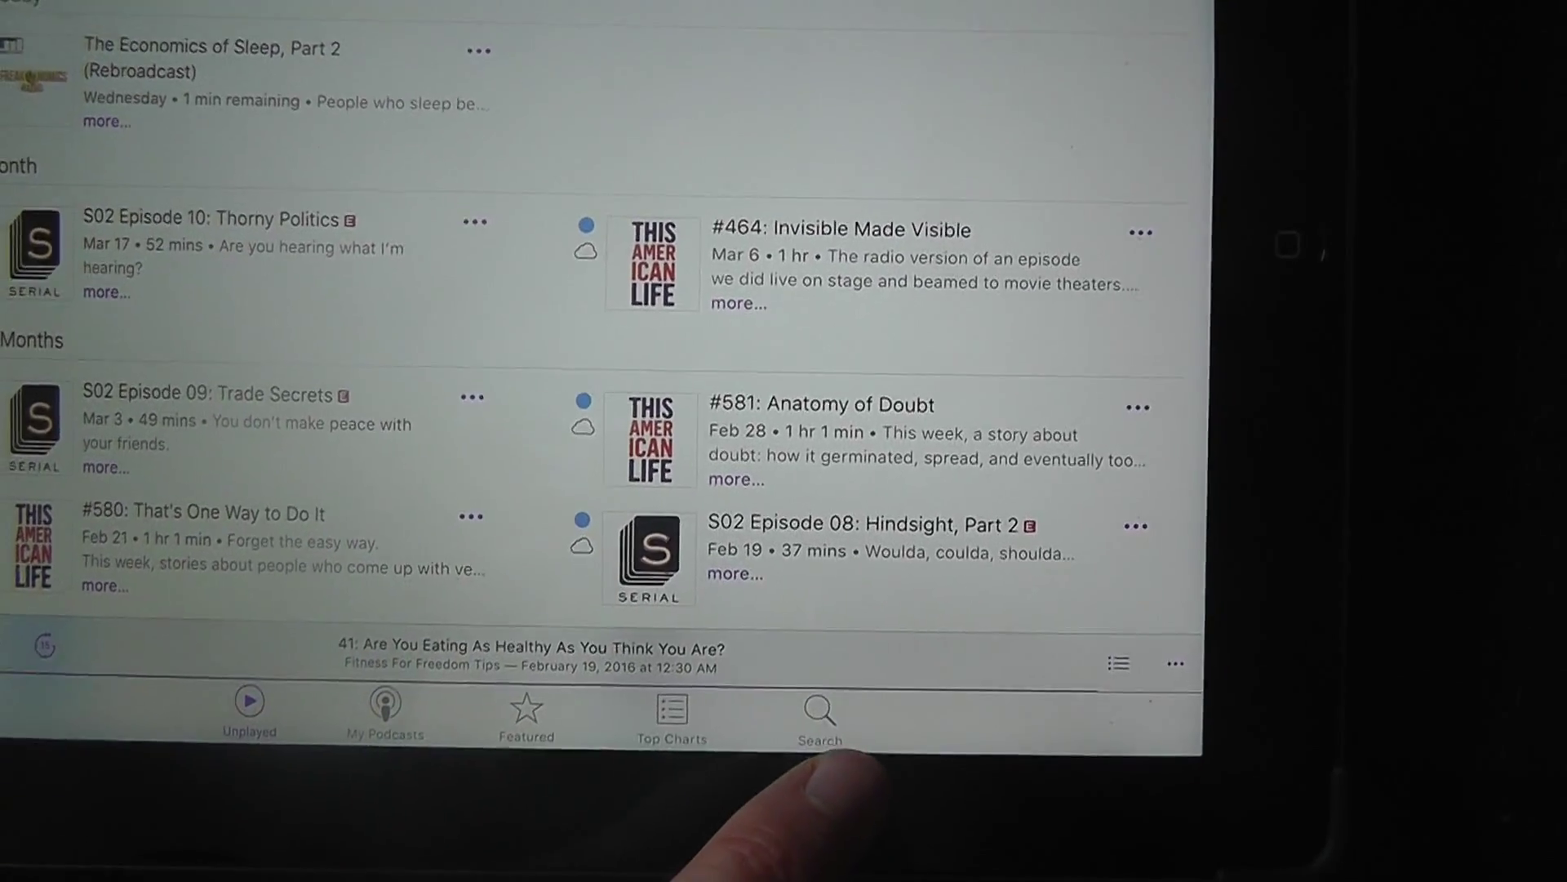
Search Fitness For Freedom and preview the Fitness For Freedom Tips podcast page, then close it.
{"action": "left_click", "coordinate": [820, 723]}
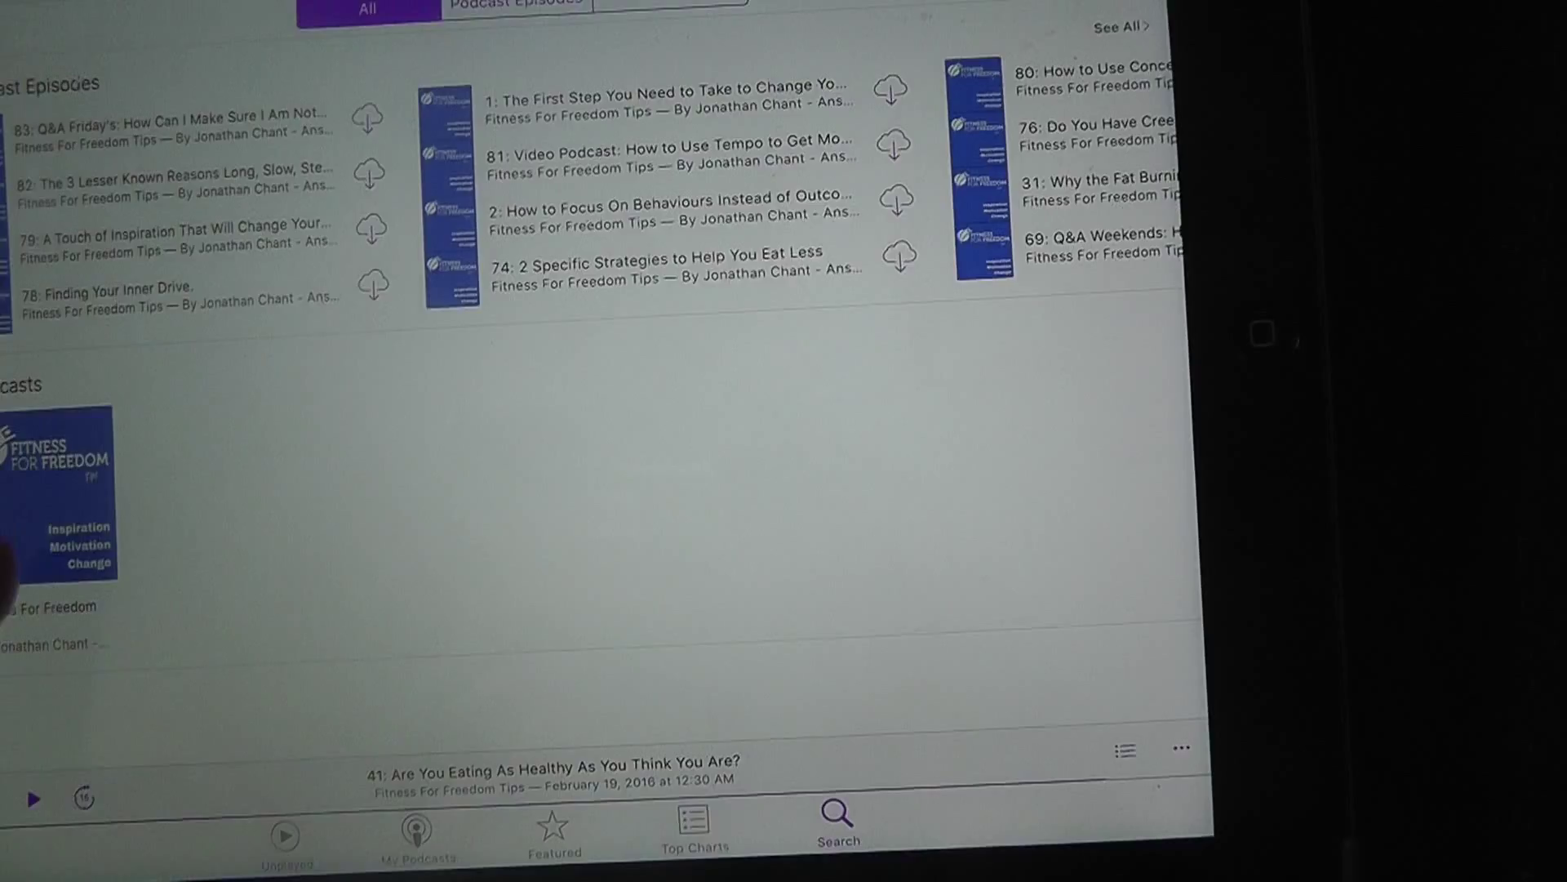
{"action": "left_click", "coordinate": [53, 496]}
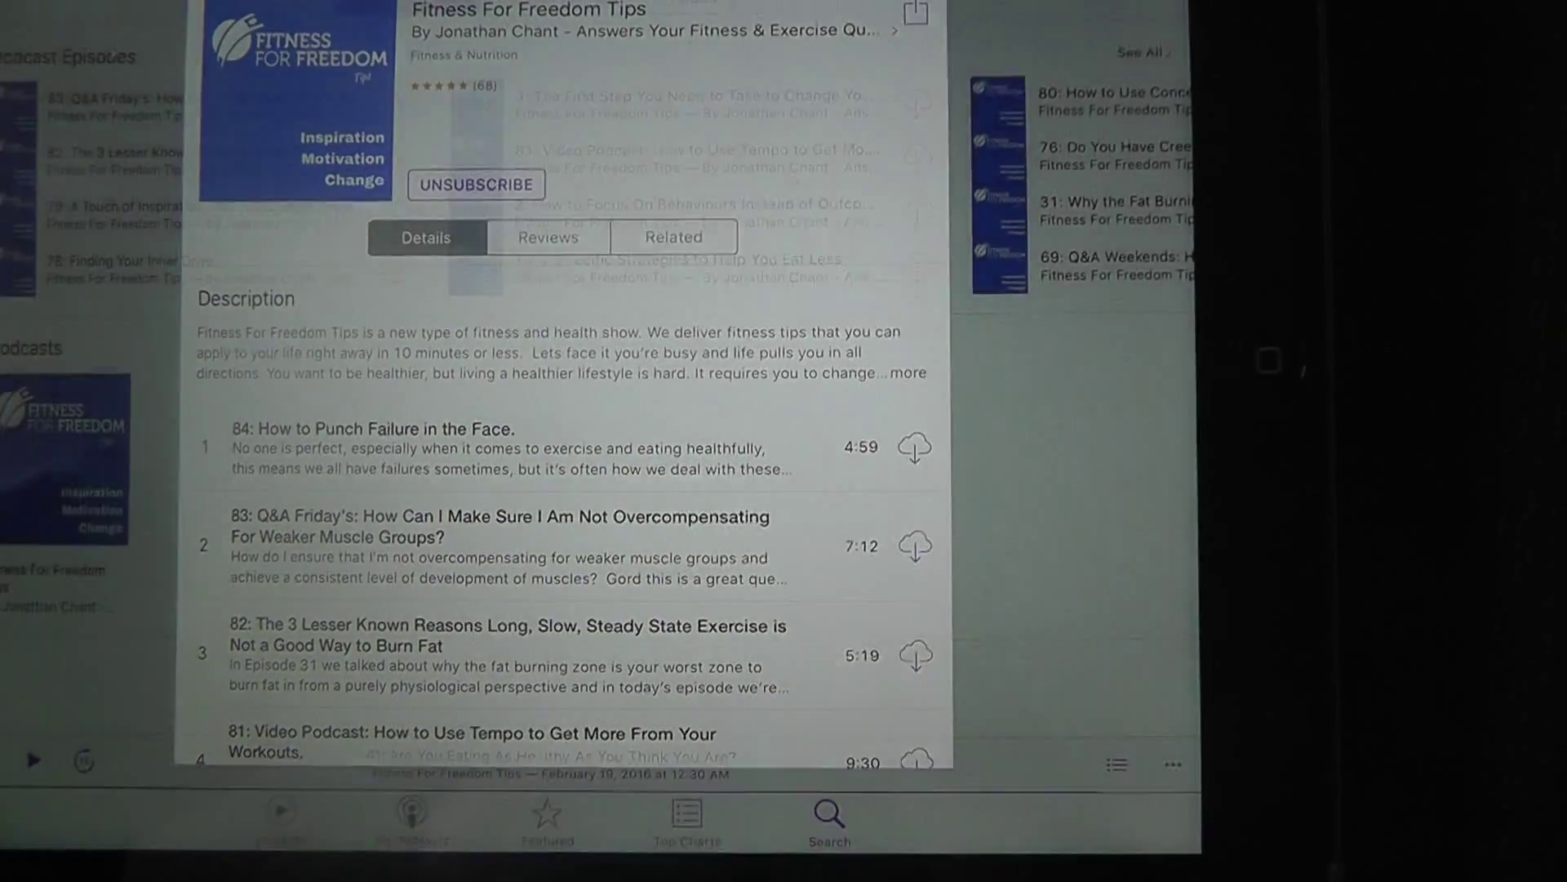
{"action": "left_click", "coordinate": [1078, 490]}
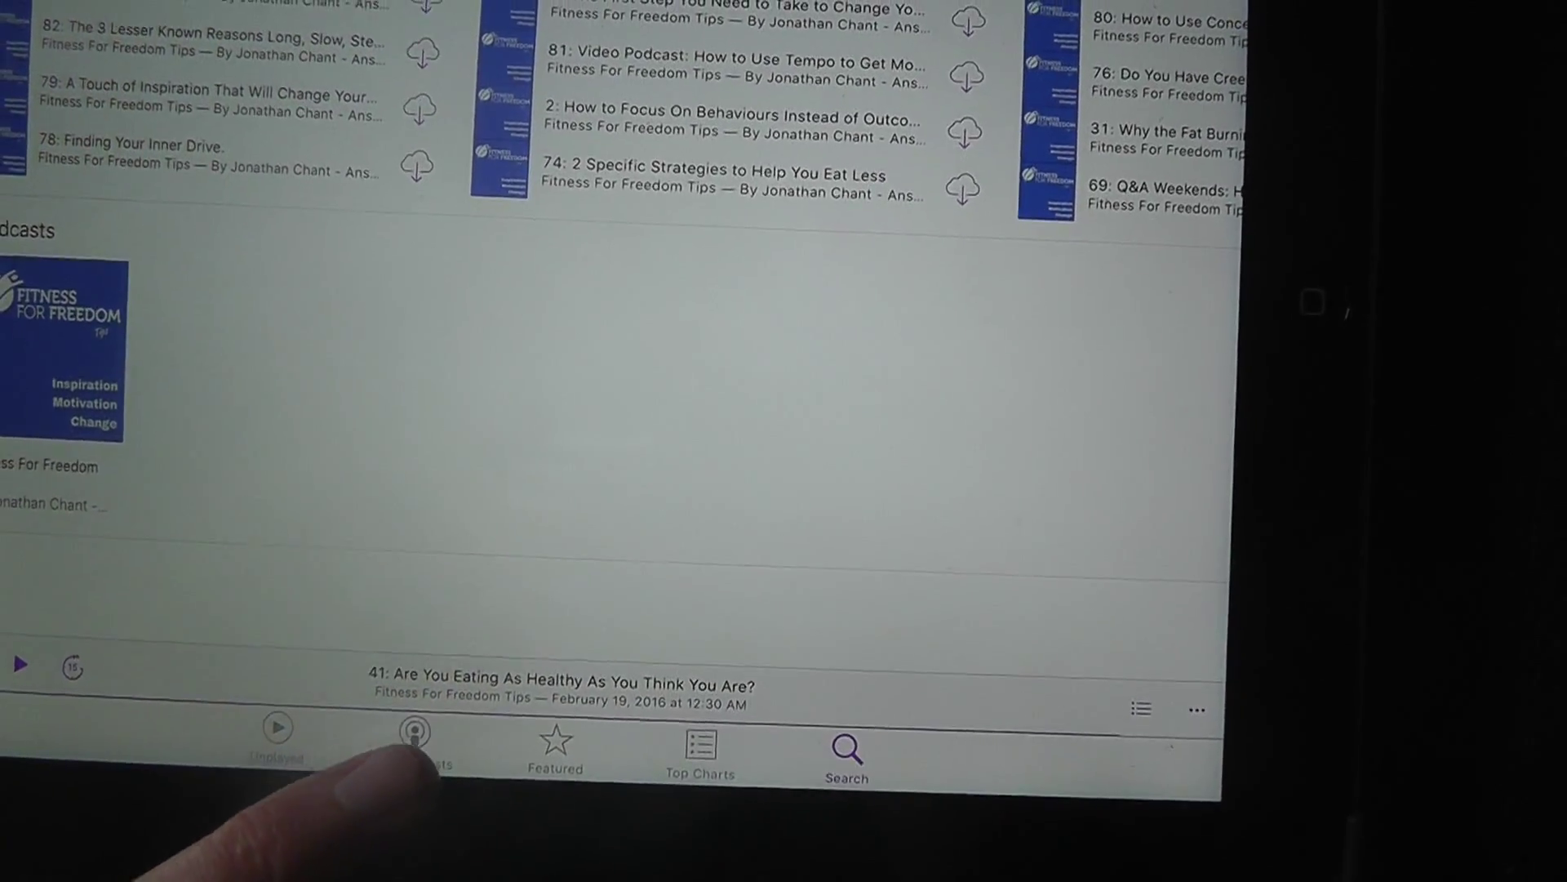
Open Fitness For Freedom Tips in My Podcasts and show its settings with Subscribed on.
{"action": "left_click", "coordinate": [424, 740]}
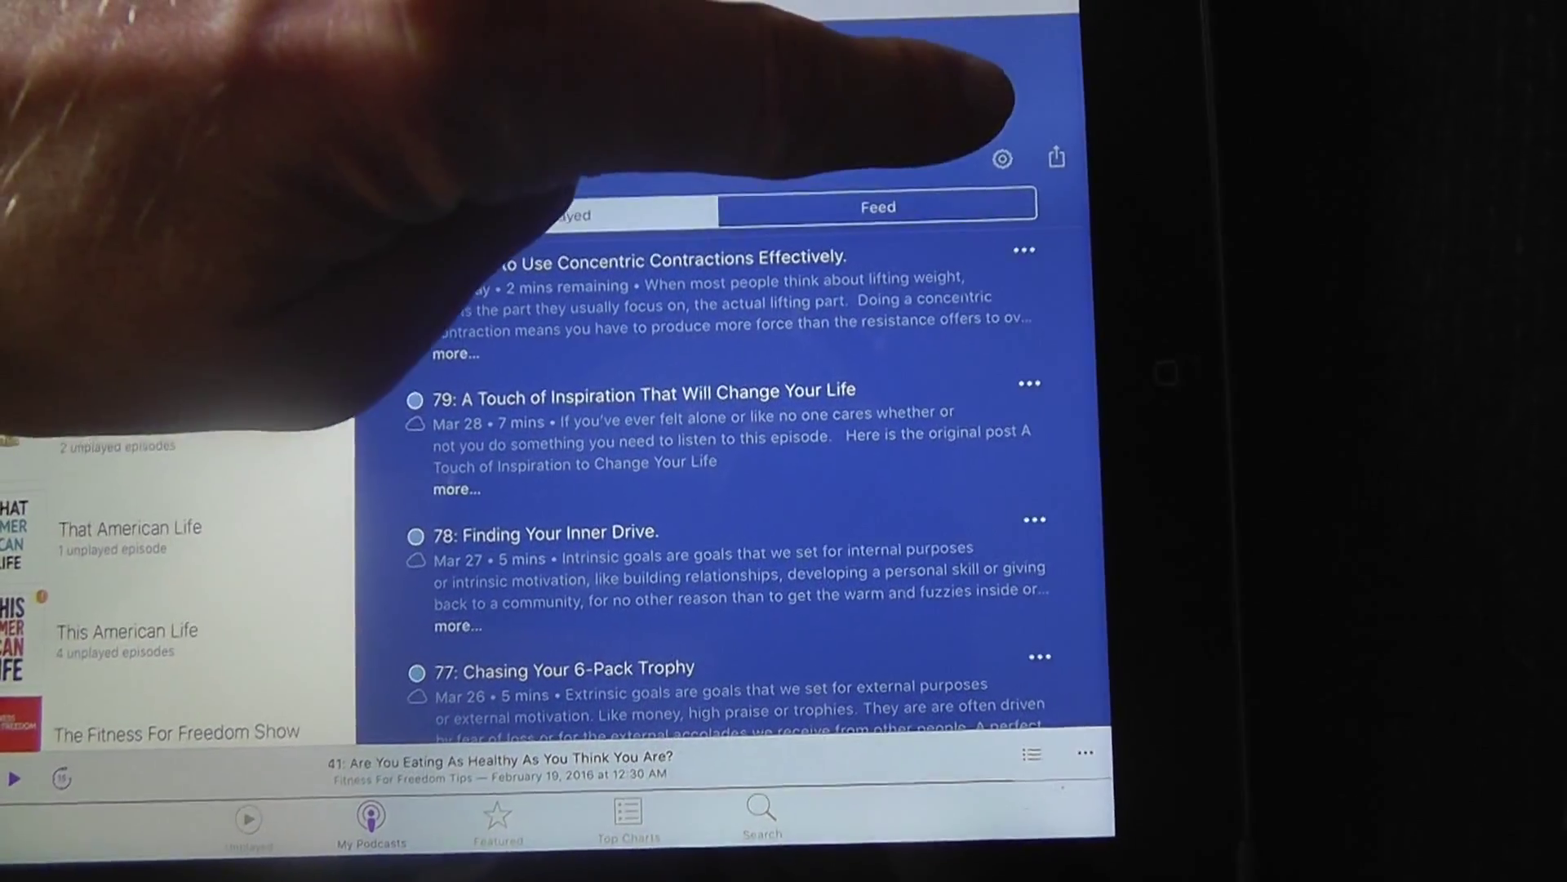
{"action": "left_click", "coordinate": [988, 165]}
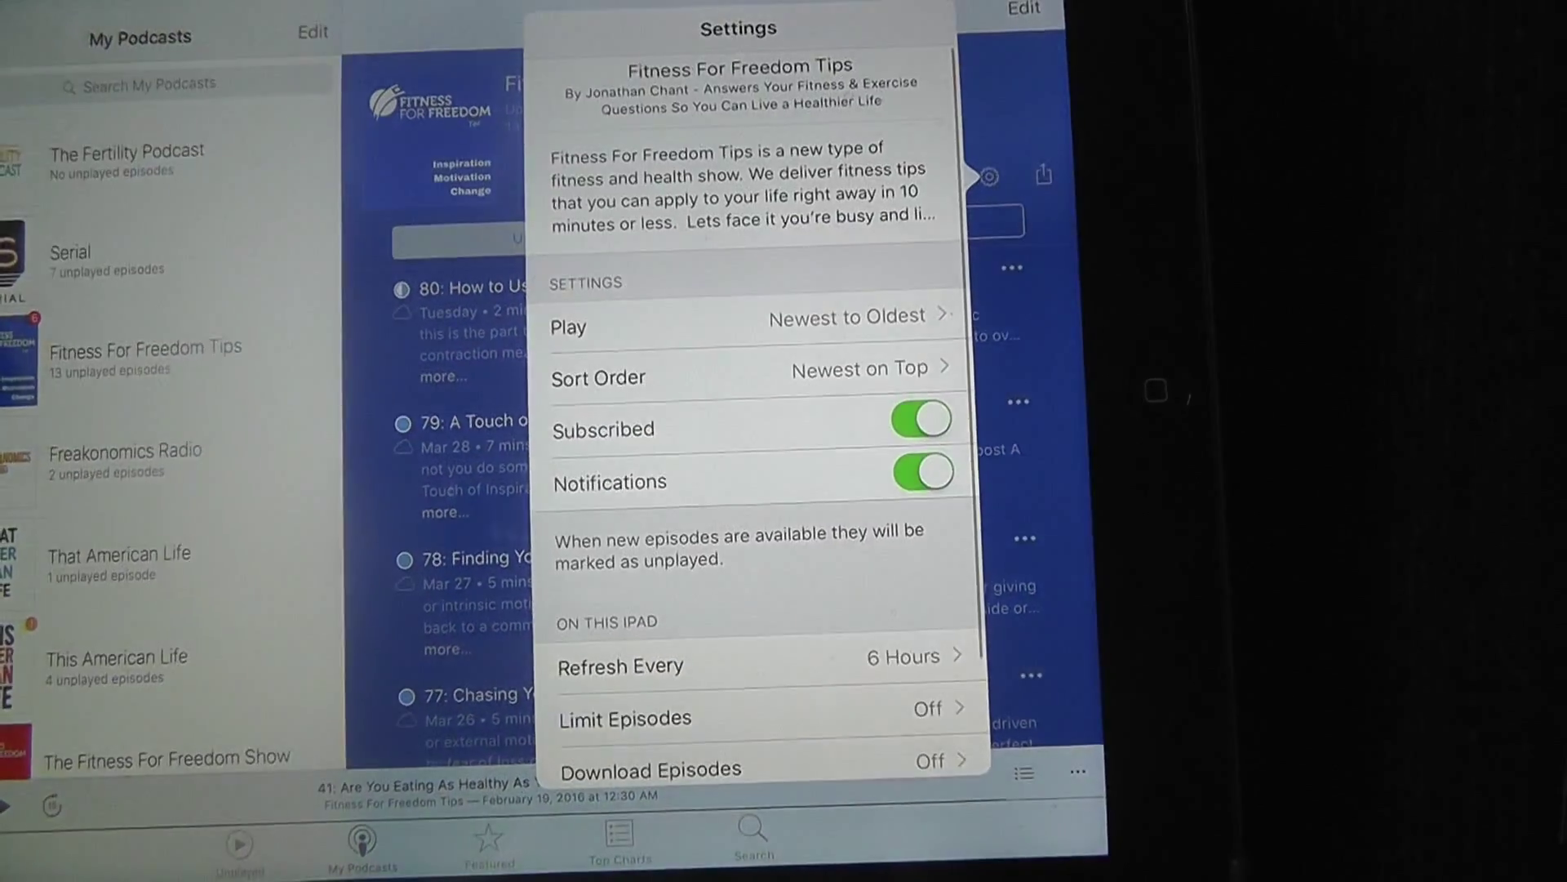